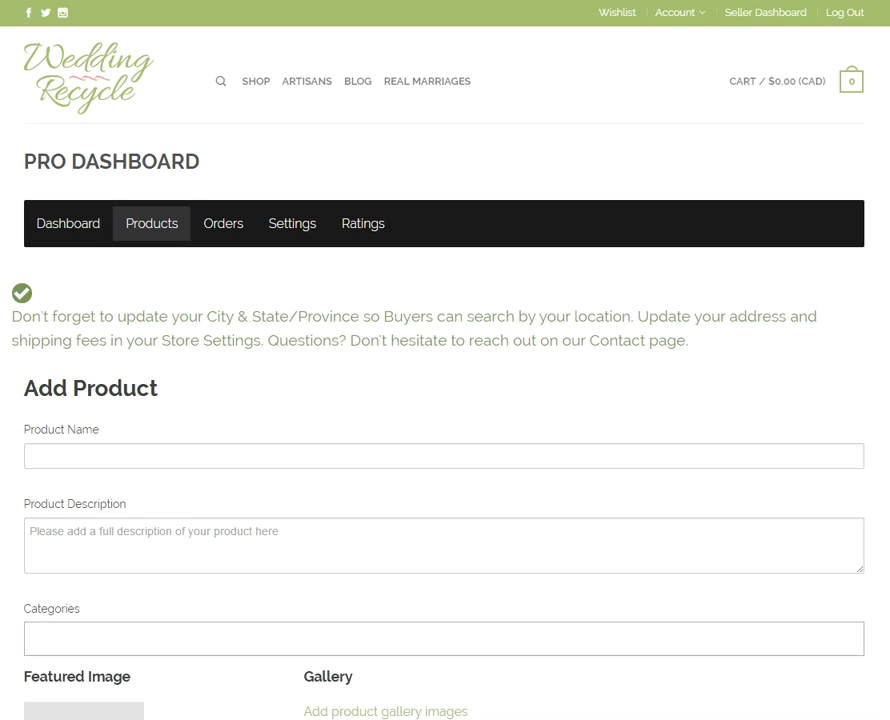
Name the product "Glass Fishbowl-style Vases – perfect for your centerpieces!", paste the prepared product description and enlarge its text area to show the full text.
{"action": "left_click", "coordinate": [769, 454]}
{"action": "type", "text": "Glass Fishbowl-style Vases – perfect for your centerpieces!"}
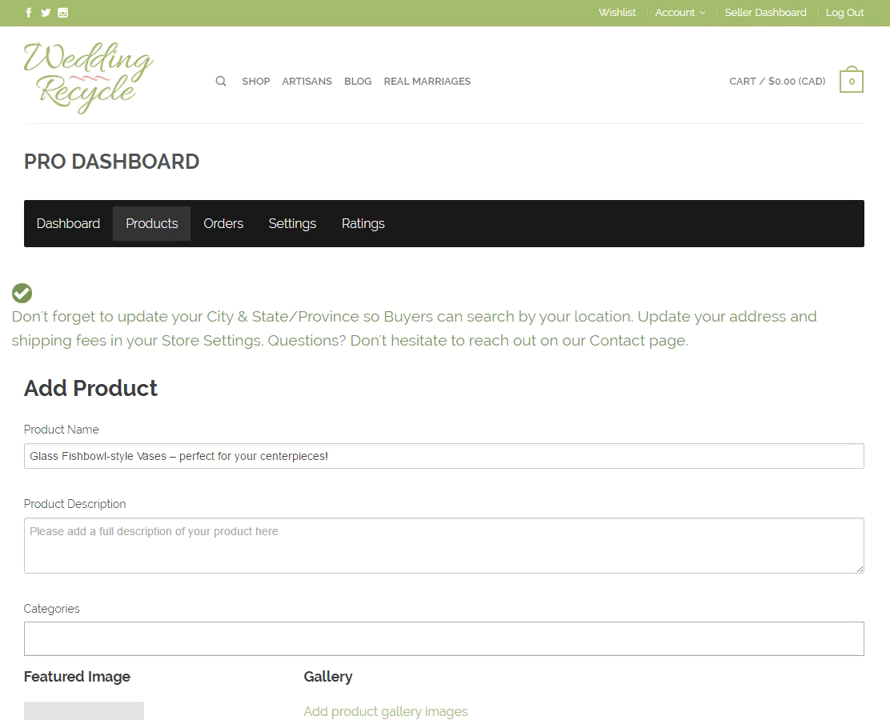
{"action": "left_click", "coordinate": [747, 543]}
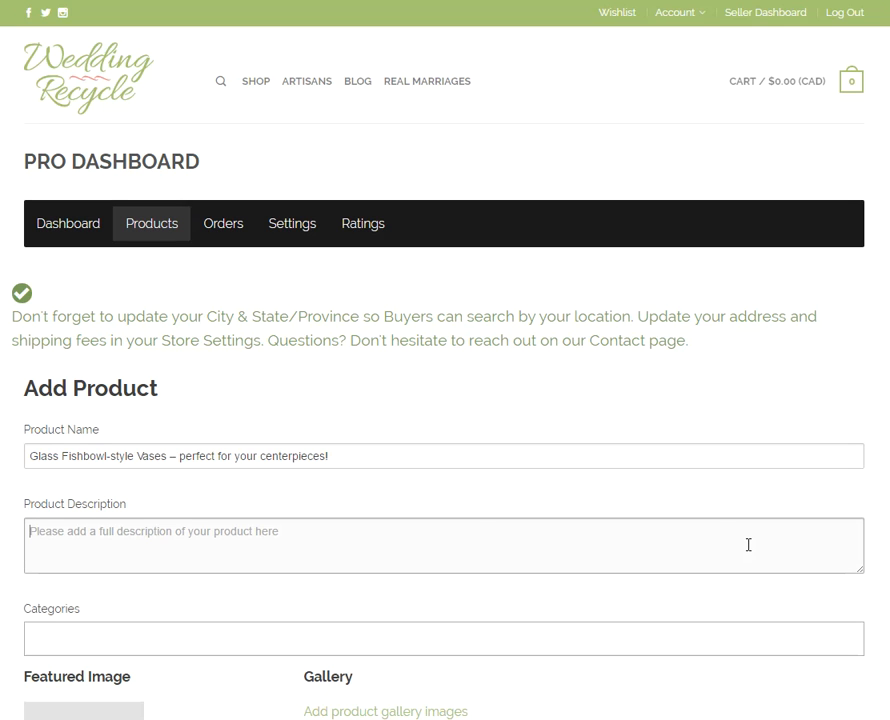
{"action": "key", "text": "ctrl+v"}
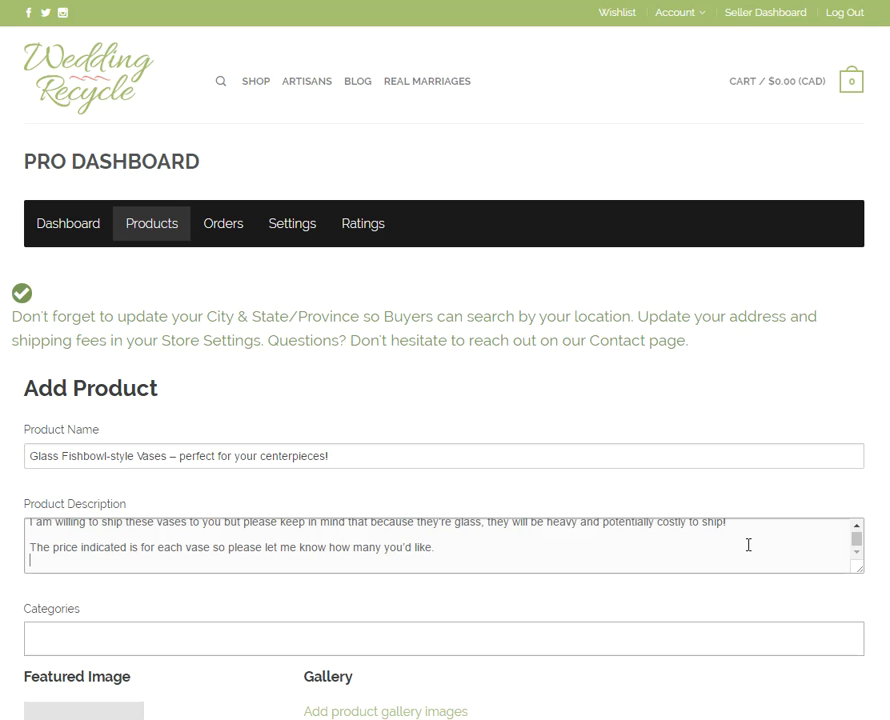
{"action": "left_click_drag", "start_coordinate": [862, 576], "coordinate": [883, 670]}
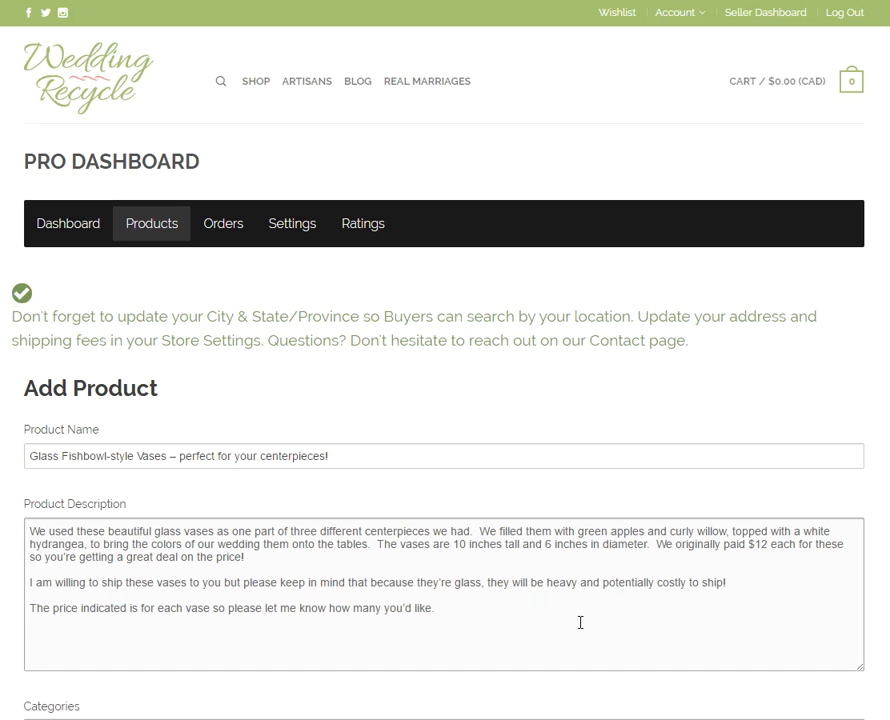
Assign the product to the Centerpieces category.
{"action": "scroll", "coordinate": [685, 626], "scroll_direction": "down", "scroll_amount": 1}
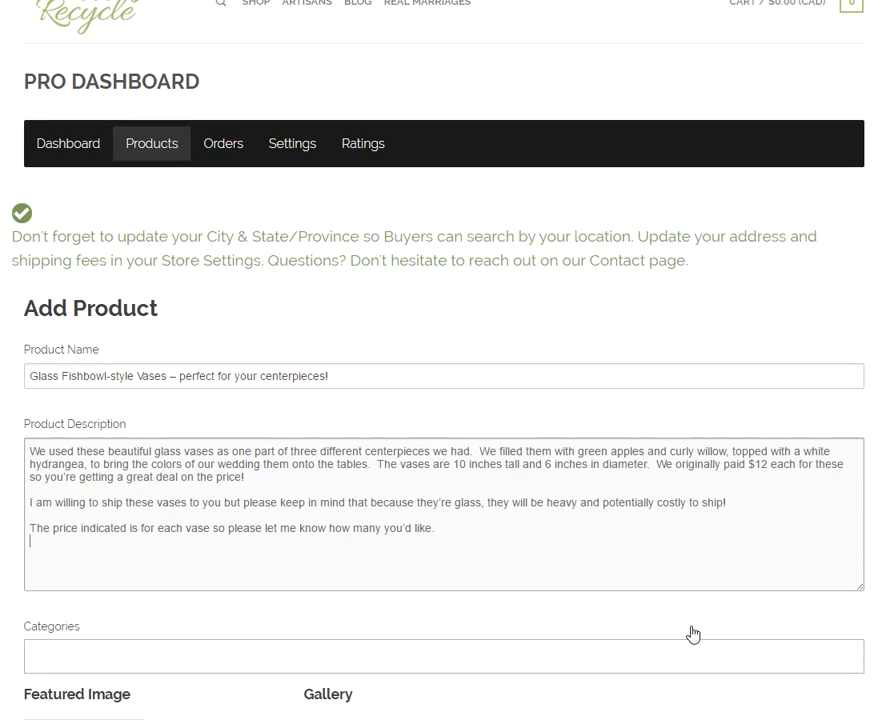
{"action": "scroll", "coordinate": [700, 630], "scroll_direction": "down", "scroll_amount": 2}
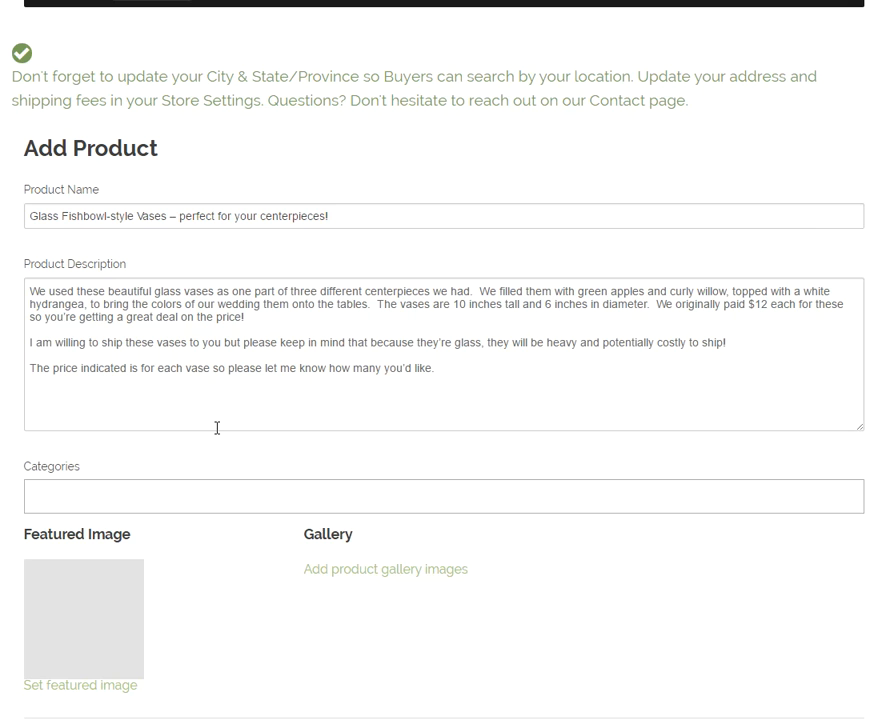
{"action": "left_click", "coordinate": [219, 492]}
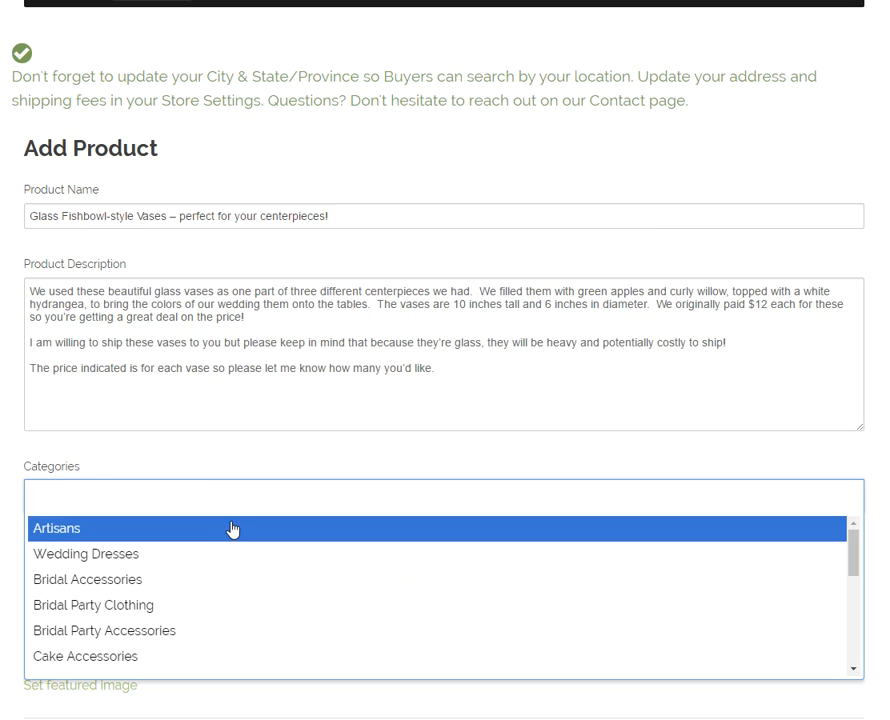
{"action": "scroll", "coordinate": [198, 589], "scroll_direction": "down", "scroll_amount": 1}
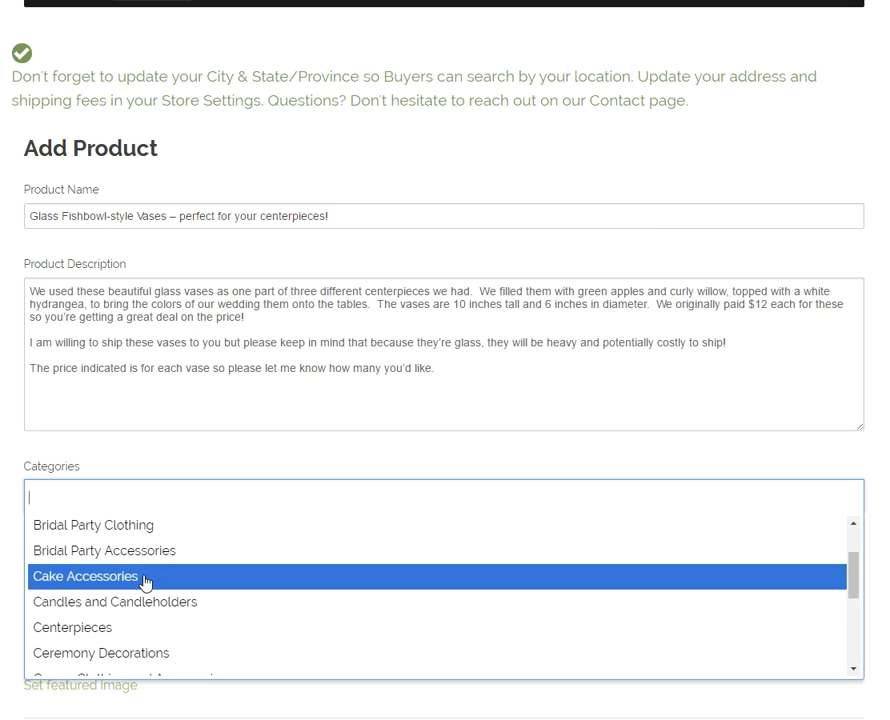
{"action": "left_click", "coordinate": [140, 627]}
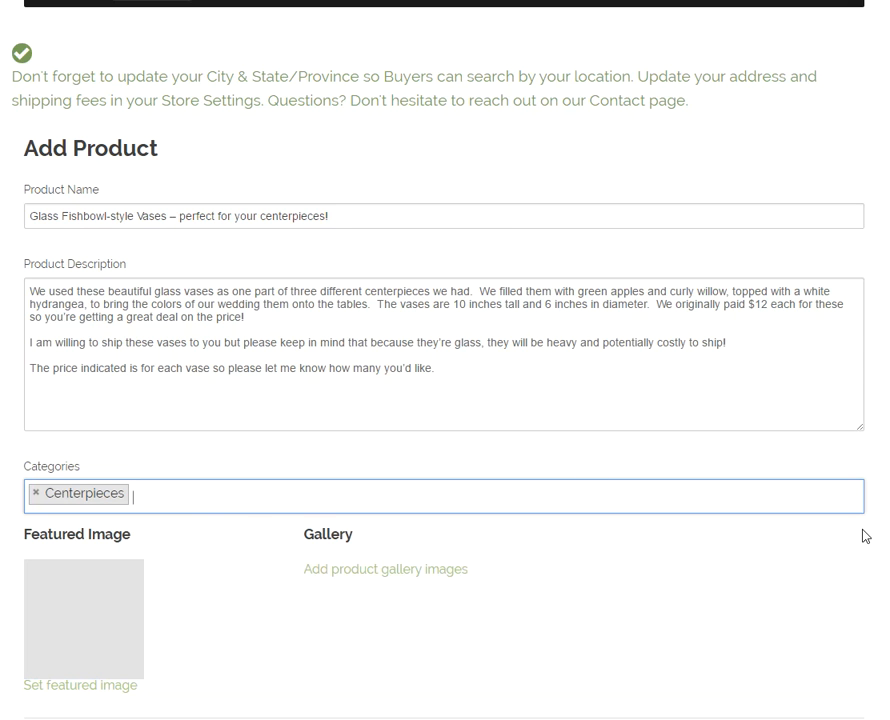
Set the last photo in the media library, the apple-filled vase topped with hydrangea, as the featured image.
{"action": "scroll", "coordinate": [868, 534], "scroll_direction": "down", "scroll_amount": 5}
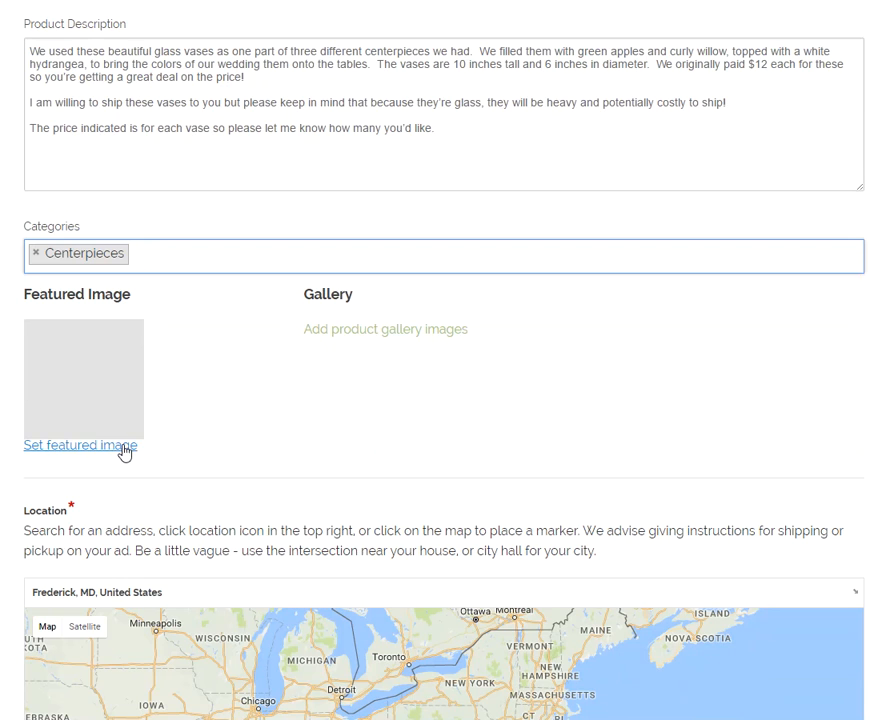
{"action": "left_click", "coordinate": [125, 447]}
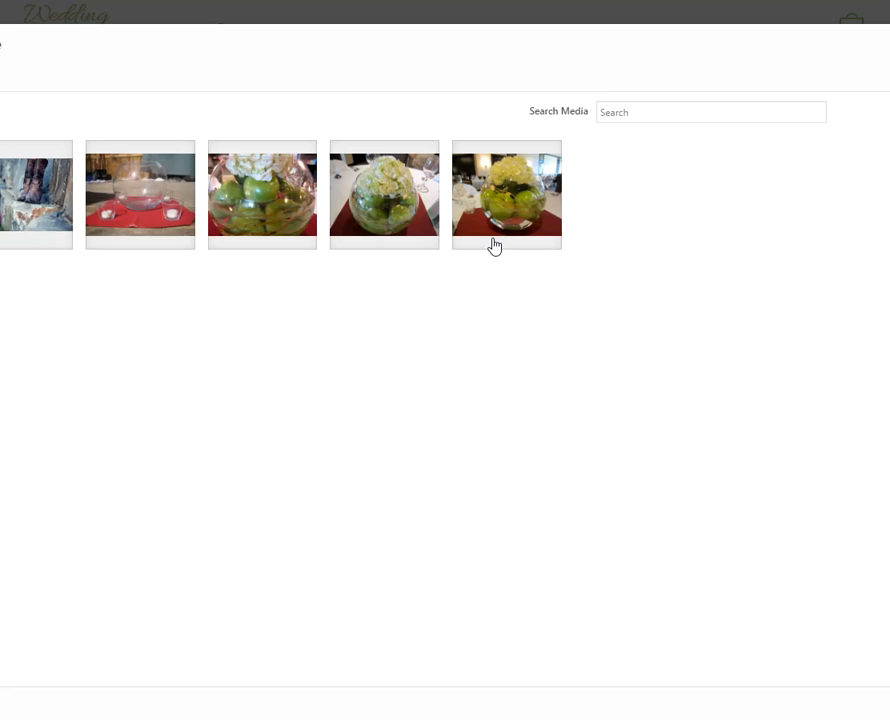
{"action": "left_click", "coordinate": [507, 195]}
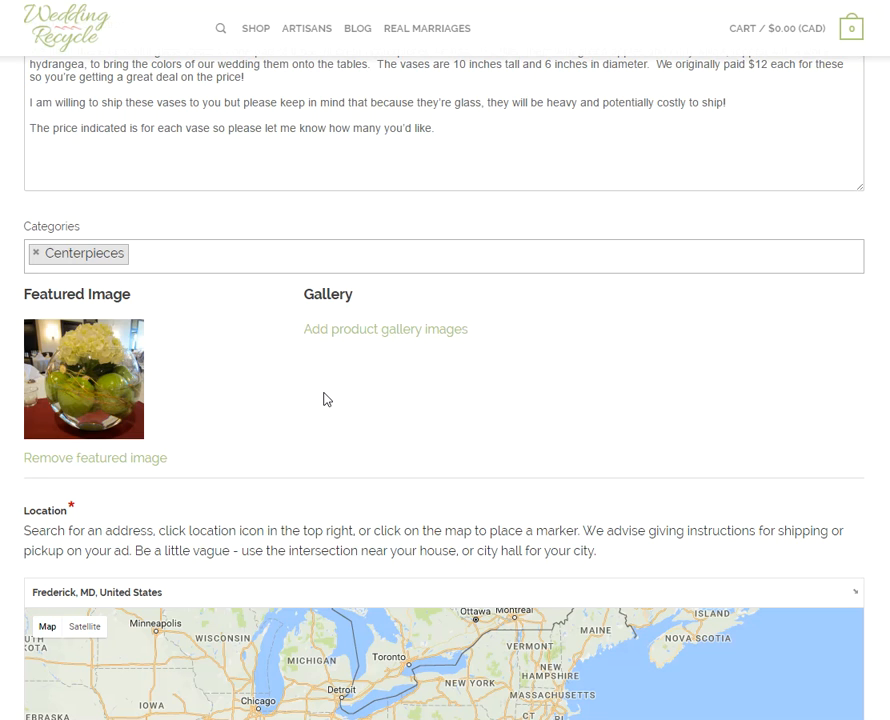
Add two photos to the product gallery: the close-up of the apple-filled vase and the vase beside the white tablecloth.
{"action": "left_click", "coordinate": [453, 339]}
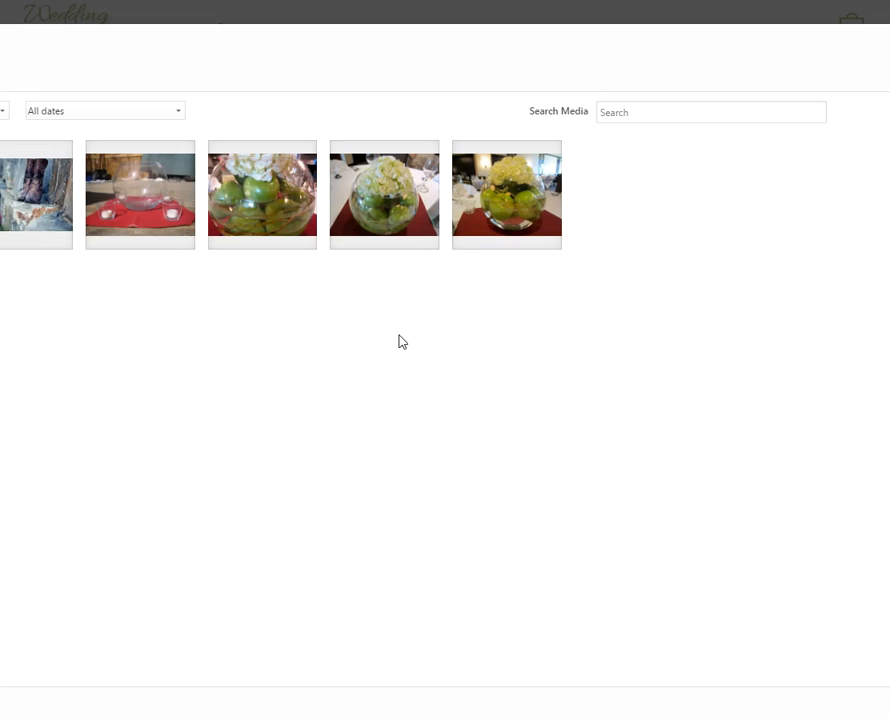
{"action": "left_click", "coordinate": [270, 222]}
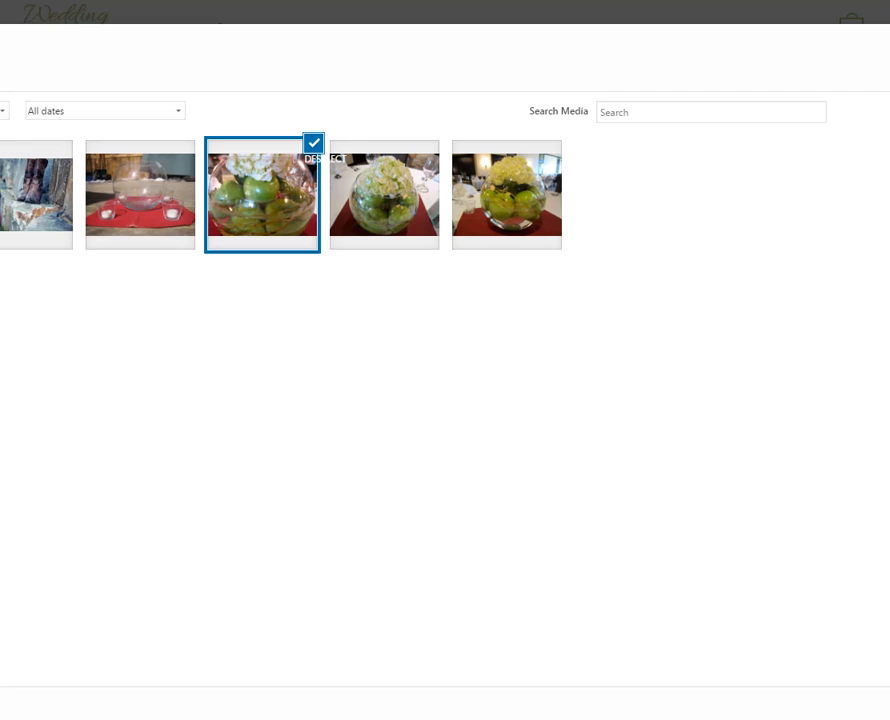
{"action": "left_click", "coordinate": [835, 705]}
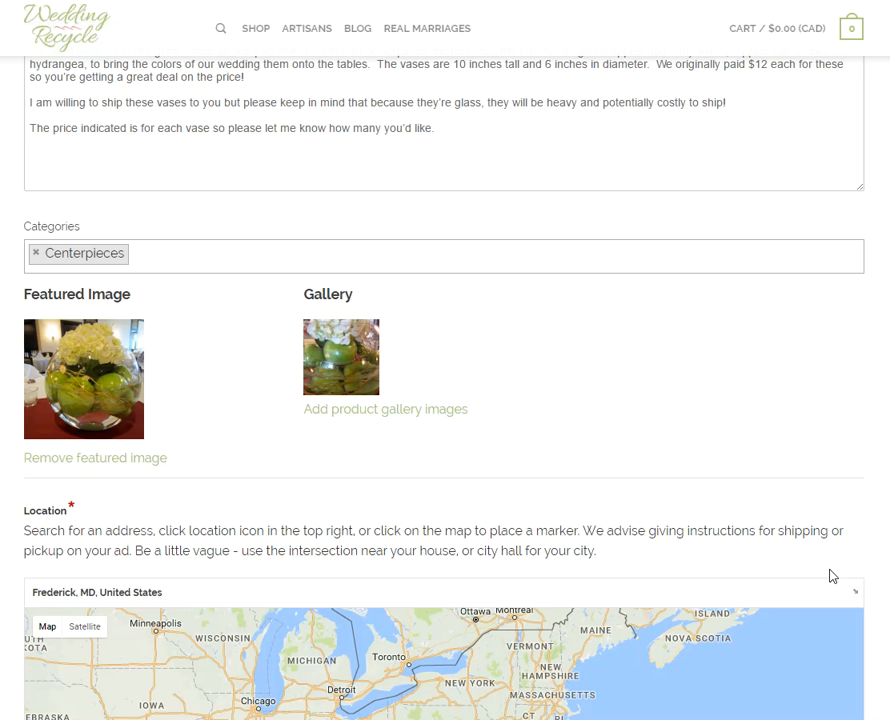
{"action": "left_click", "coordinate": [437, 408]}
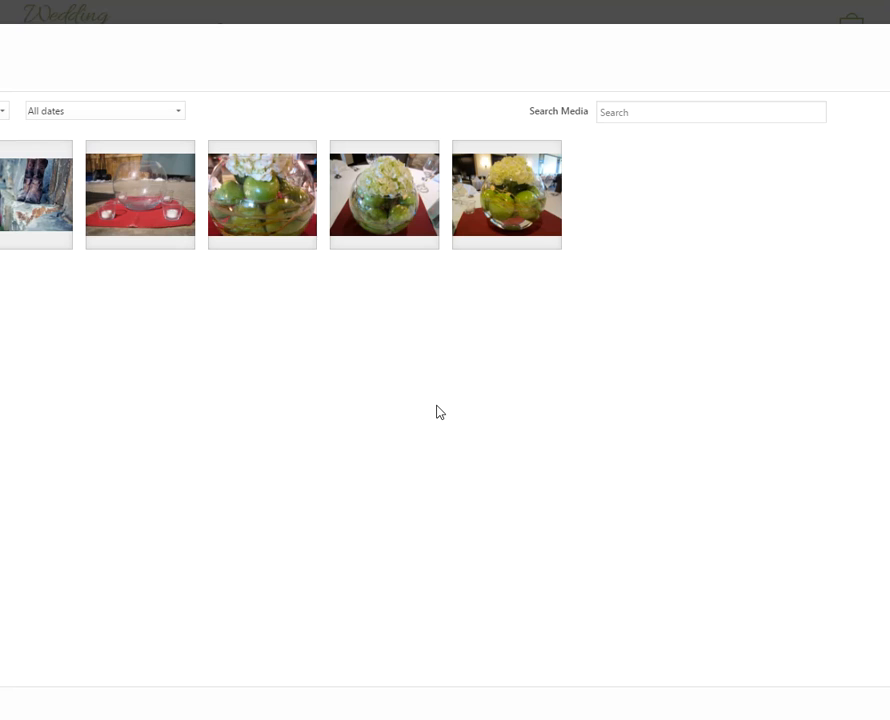
{"action": "left_click", "coordinate": [384, 195]}
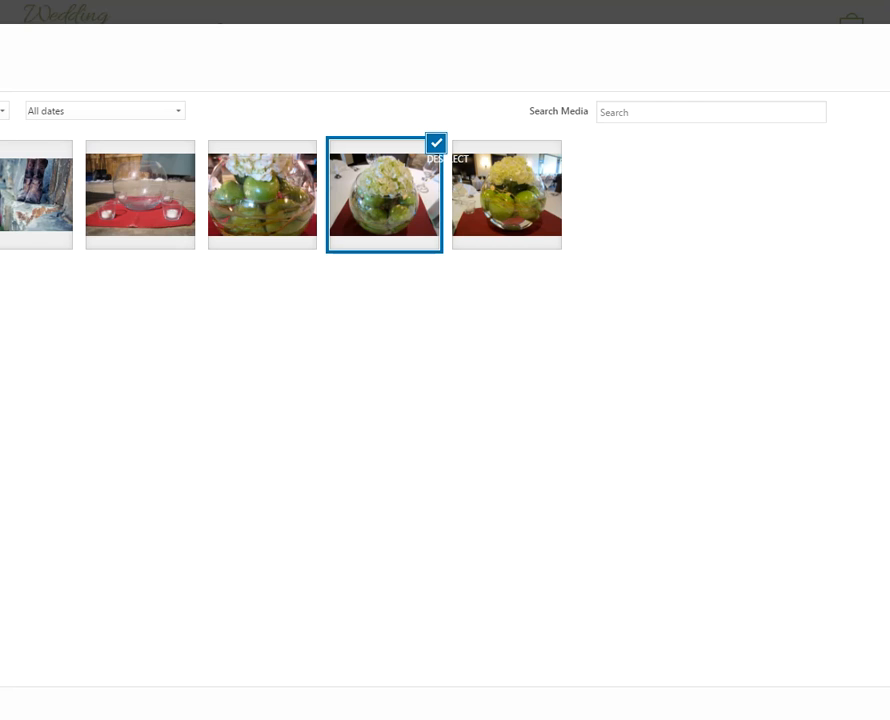
{"action": "left_click", "coordinate": [835, 705]}
Place the product's location marker on Wichita, Kansas, on the map.
{"action": "scroll", "coordinate": [779, 478], "scroll_direction": "down", "scroll_amount": 3}
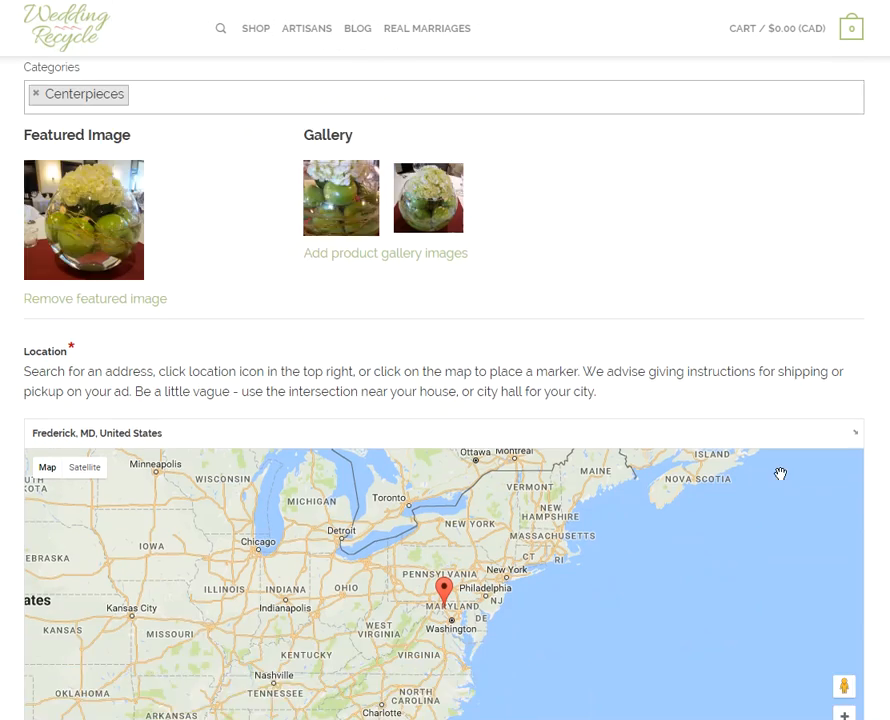
{"action": "scroll", "coordinate": [861, 467], "scroll_direction": "down", "scroll_amount": 2}
{"action": "scroll", "coordinate": [874, 469], "scroll_direction": "down", "scroll_amount": 1}
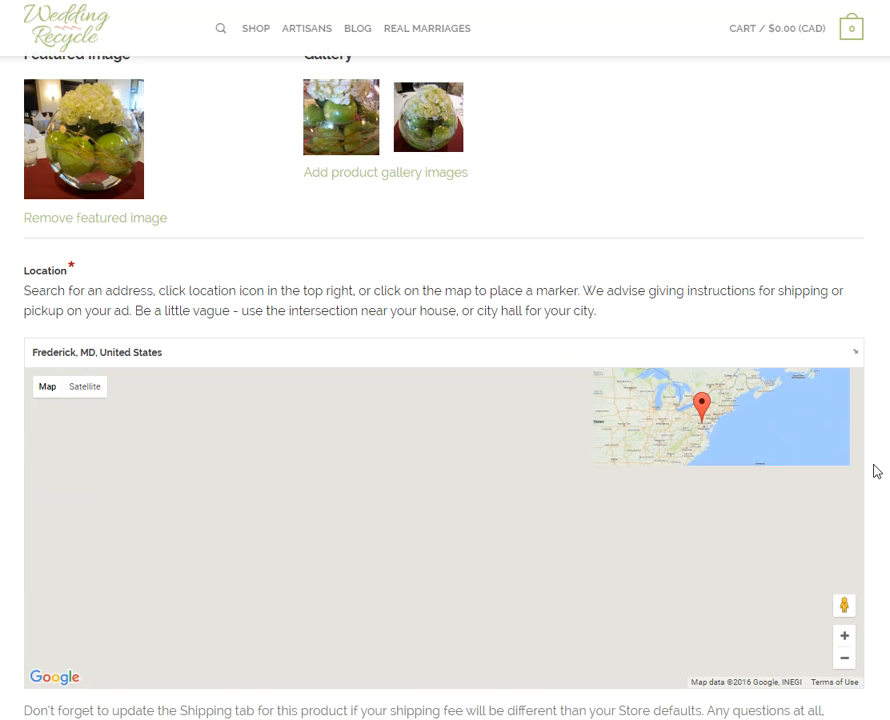
{"action": "scroll", "coordinate": [870, 470], "scroll_direction": "down", "scroll_amount": 1}
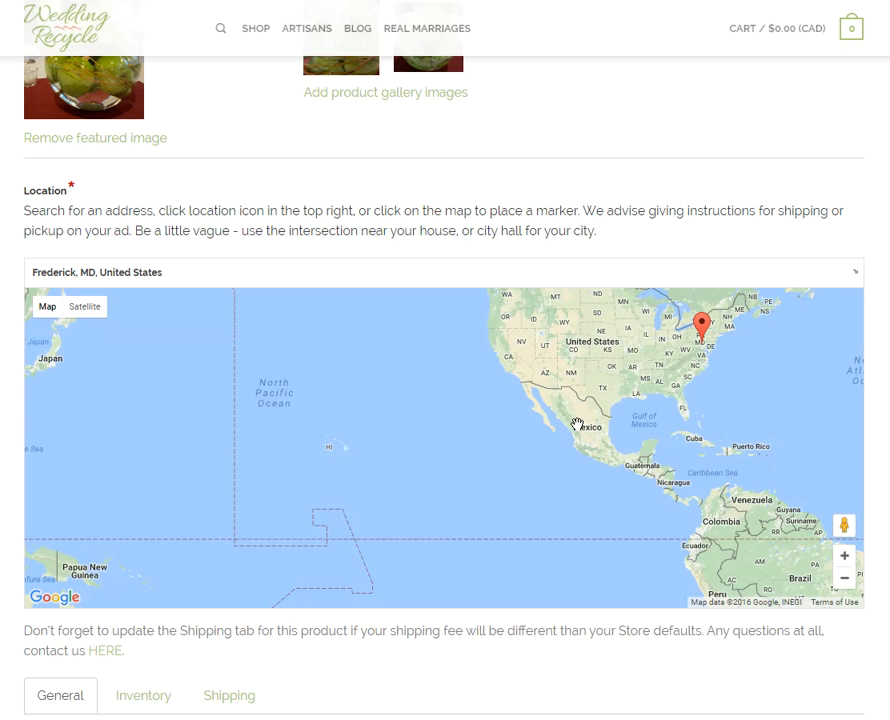
{"action": "scroll", "coordinate": [541, 433], "scroll_direction": "up", "scroll_amount": 2}
{"action": "left_click_drag", "start_coordinate": [602, 465], "coordinate": [436, 600]}
{"action": "left_click_drag", "start_coordinate": [626, 360], "coordinate": [542, 480]}
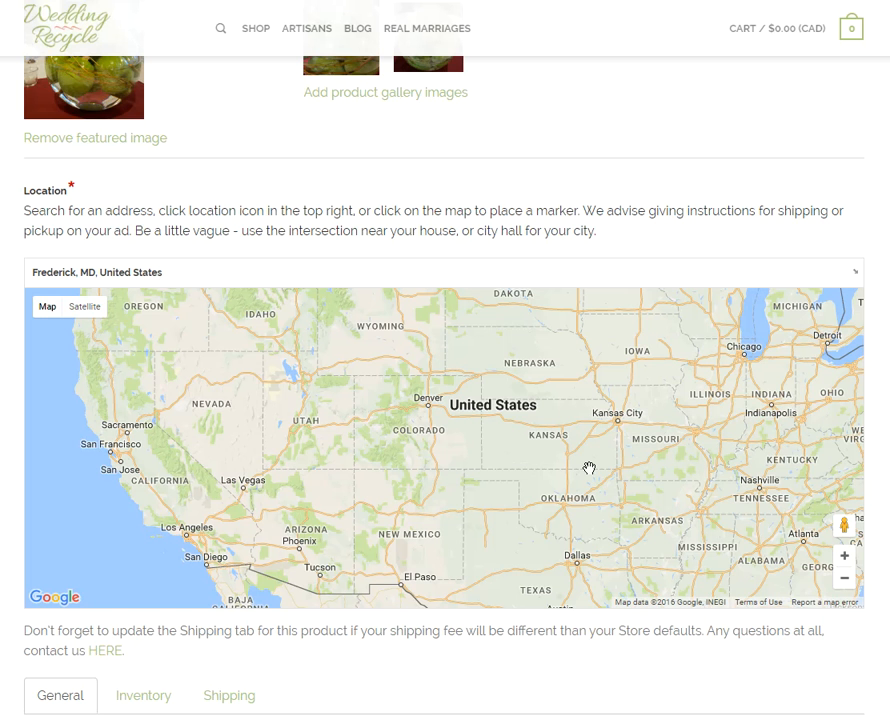
{"action": "scroll", "coordinate": [589, 468], "scroll_direction": "up", "scroll_amount": 1}
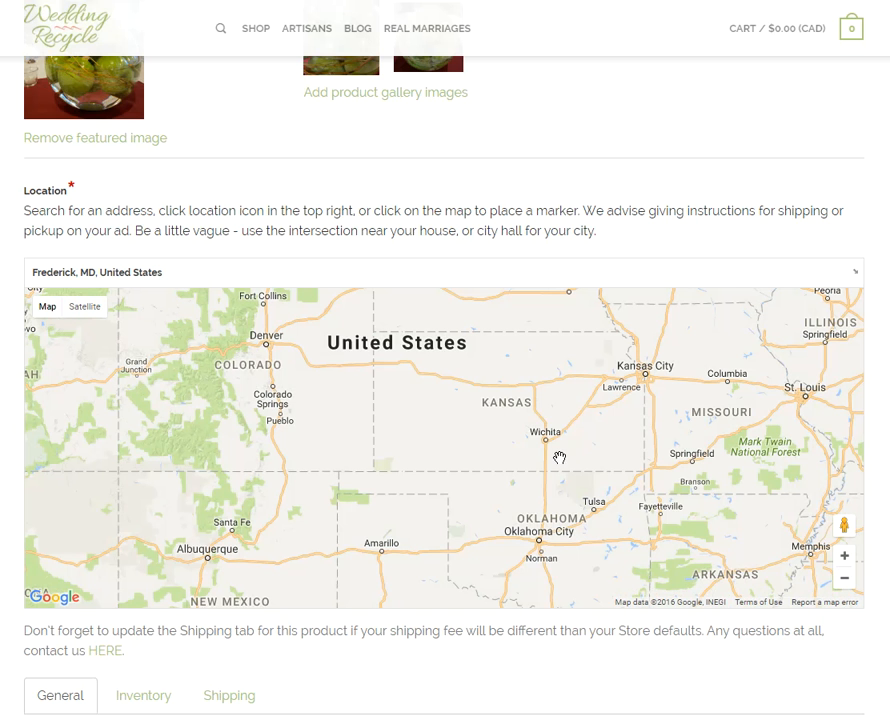
{"action": "left_click", "coordinate": [546, 439]}
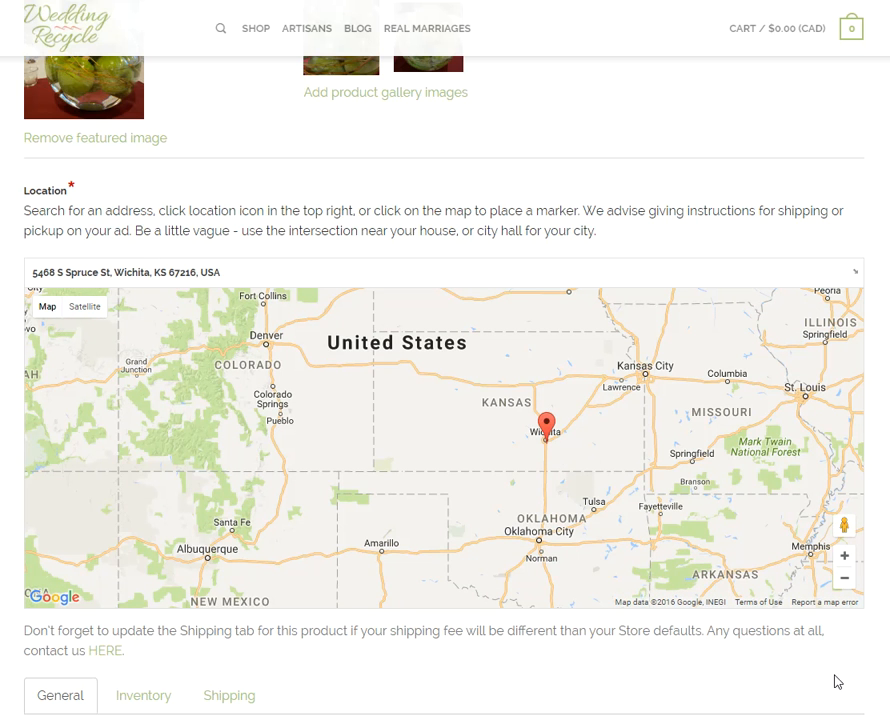
Set the product's general price in dollars to 6.
{"action": "scroll", "coordinate": [790, 640], "scroll_direction": "down", "scroll_amount": 3}
{"action": "scroll", "coordinate": [762, 525], "scroll_direction": "down", "scroll_amount": 2}
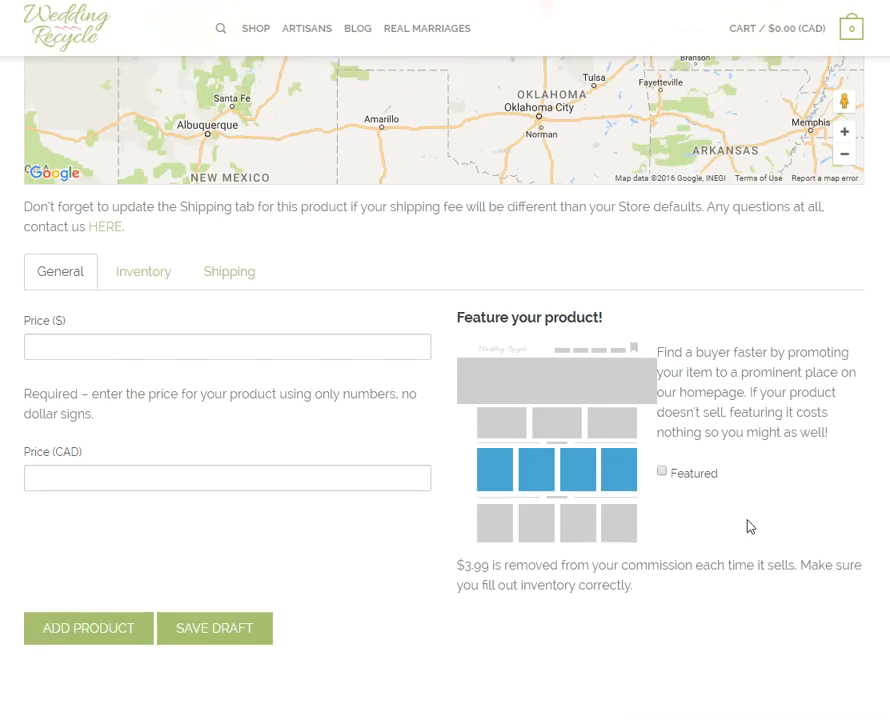
{"action": "scroll", "coordinate": [750, 526], "scroll_direction": "down", "scroll_amount": 1}
{"action": "left_click", "coordinate": [91, 302]}
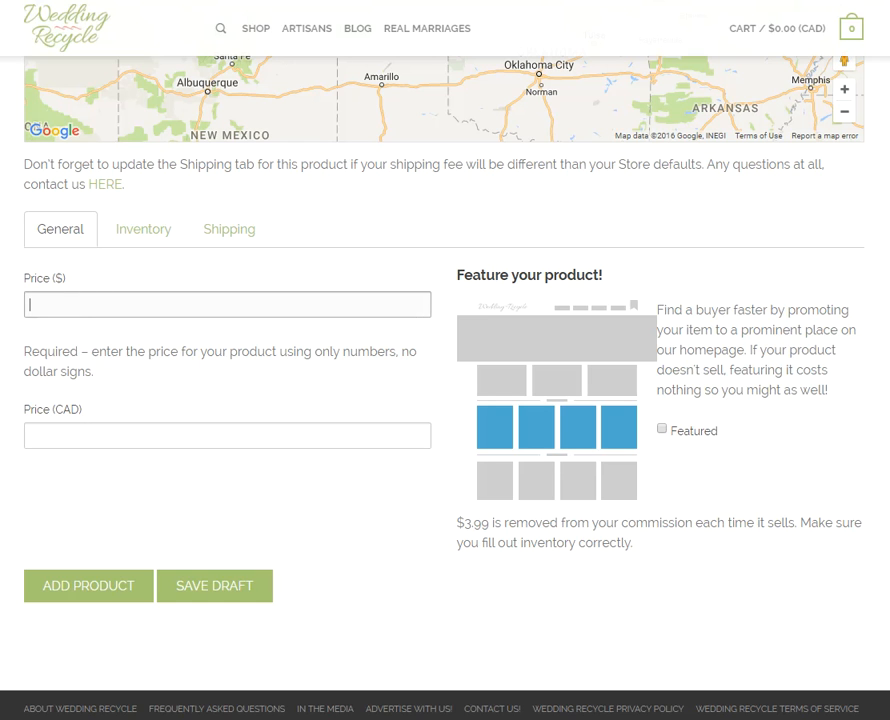
{"action": "left_click", "coordinate": [91, 352]}
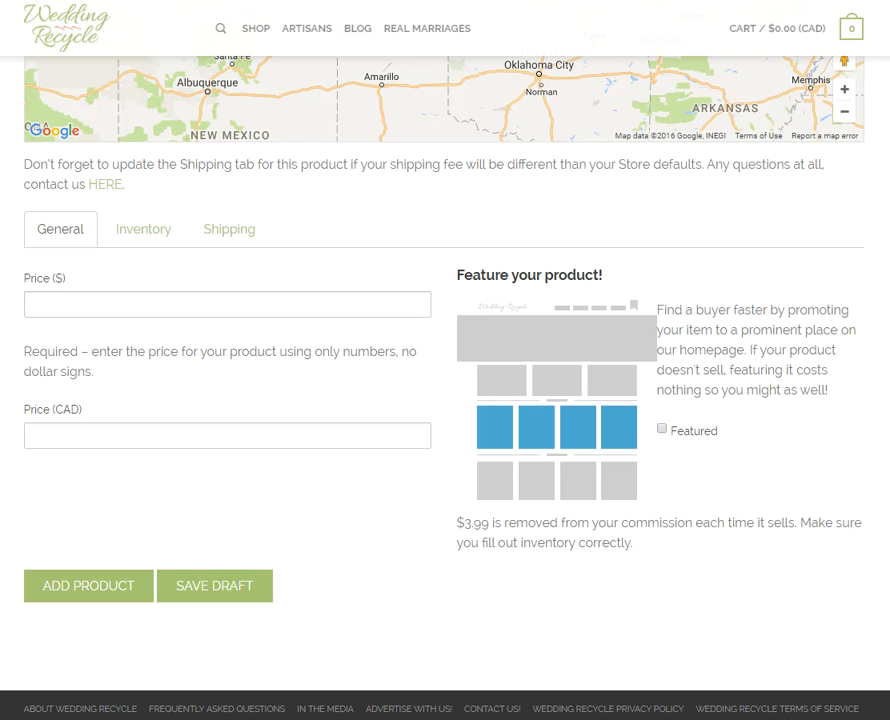
{"action": "left_click", "coordinate": [302, 302]}
{"action": "type", "text": "6"}
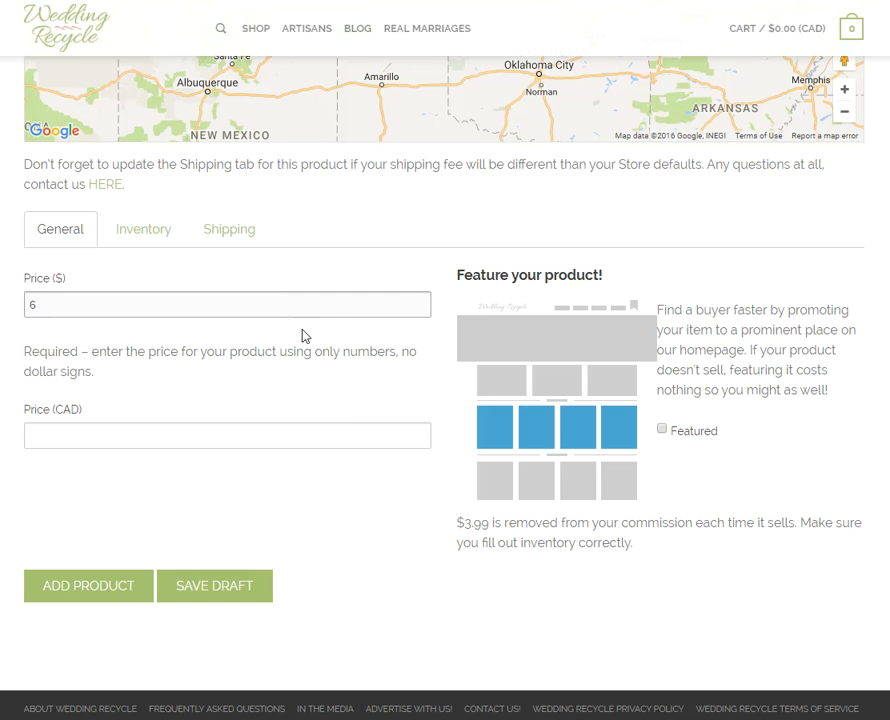
{"action": "left_click", "coordinate": [289, 429]}
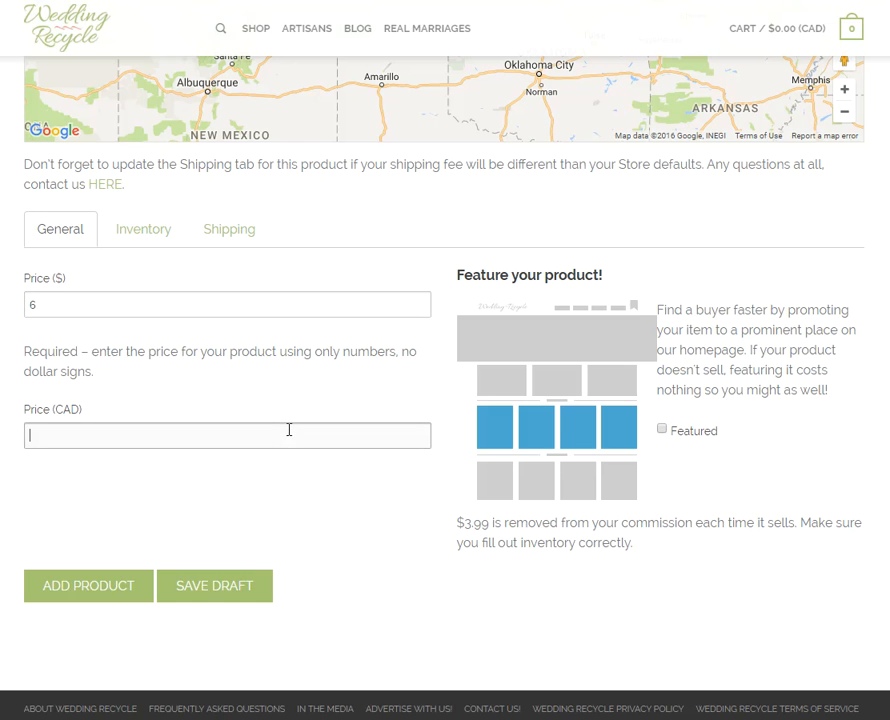
{"action": "type", "text": "6"}
{"action": "key", "text": "Tab"}
{"action": "left_click", "coordinate": [250, 437]}
{"action": "key", "text": "BackSpace"}
Mark the product as Featured and set the number of items available in its inventory to 6.
{"action": "left_click", "coordinate": [661, 438]}
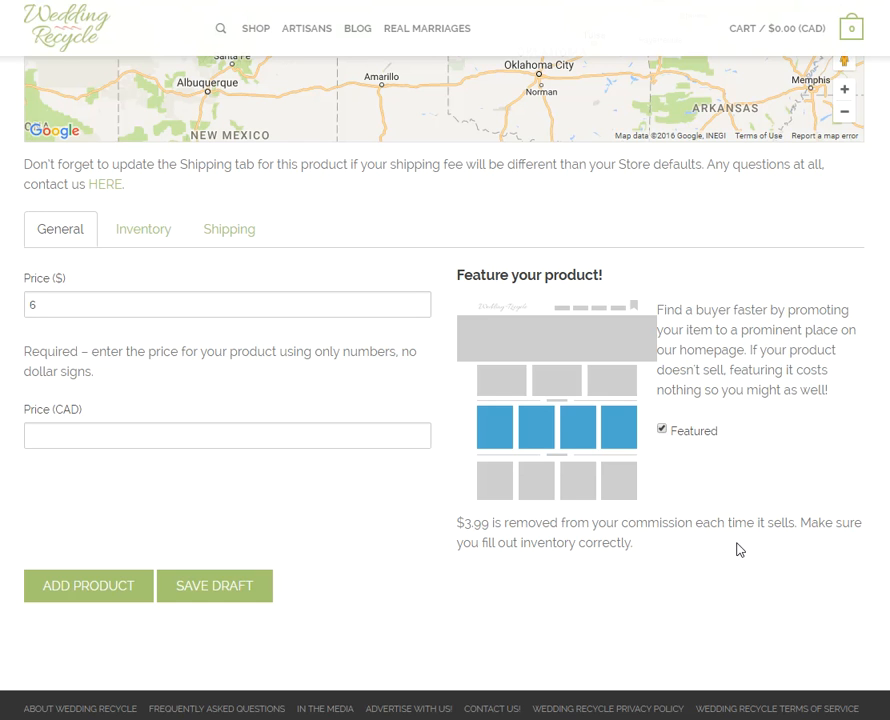
{"action": "left_click", "coordinate": [167, 231]}
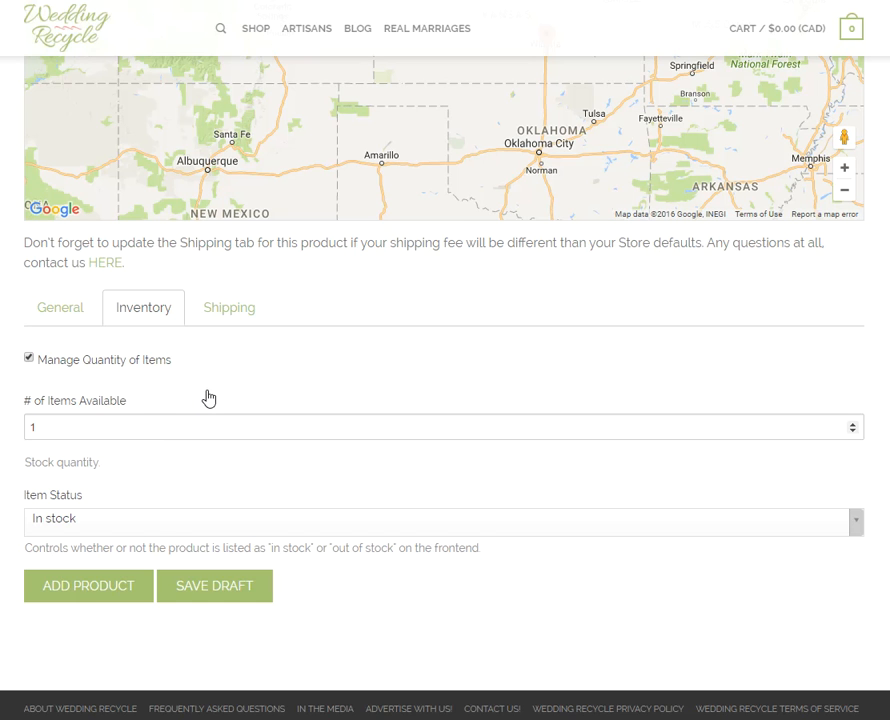
{"action": "left_click", "coordinate": [154, 421]}
{"action": "key", "text": "BackSpace"}
{"action": "type", "text": "6"}
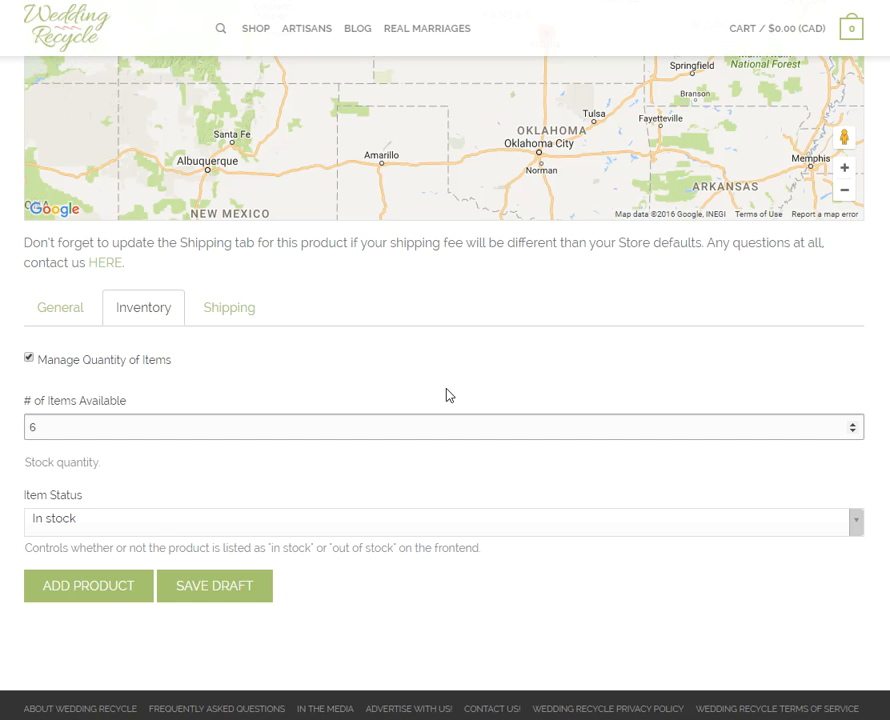
Open the product's shipping settings and go to the national and international shipping fee overrides.
{"action": "left_click", "coordinate": [251, 318]}
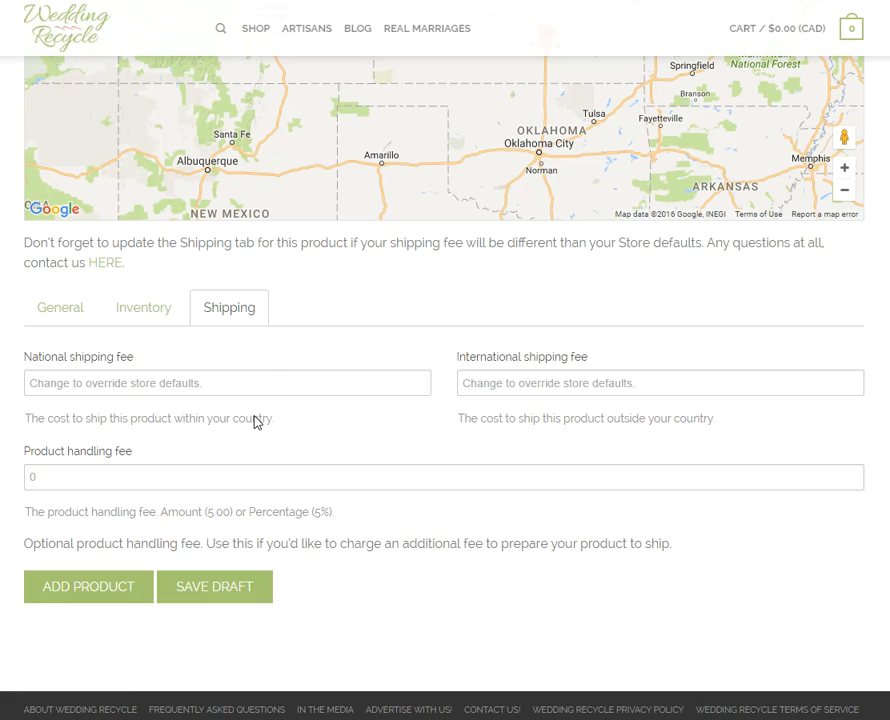
{"action": "left_click", "coordinate": [271, 377]}
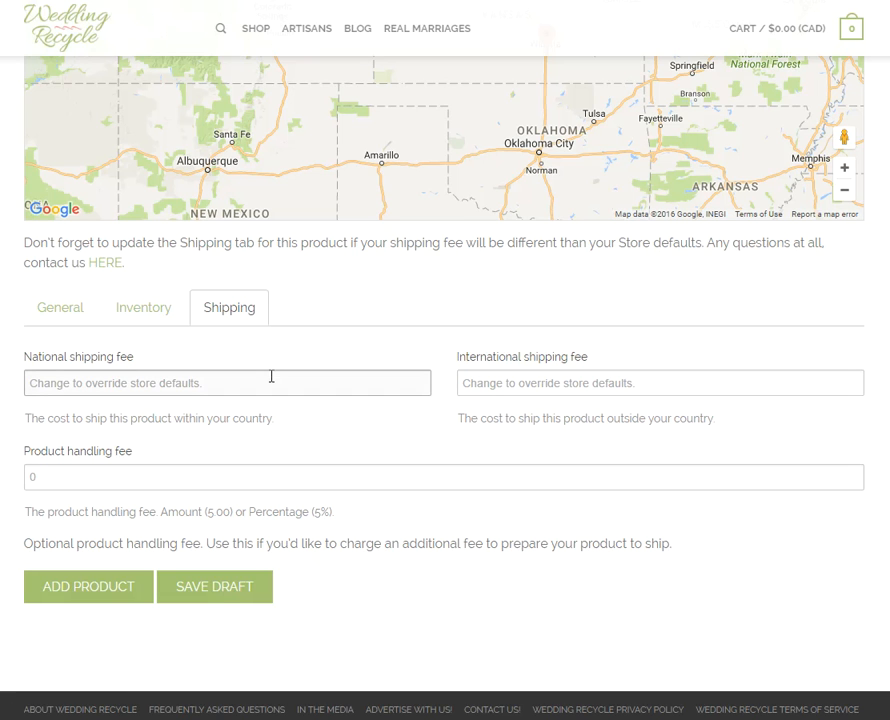
{"action": "left_click", "coordinate": [519, 389]}
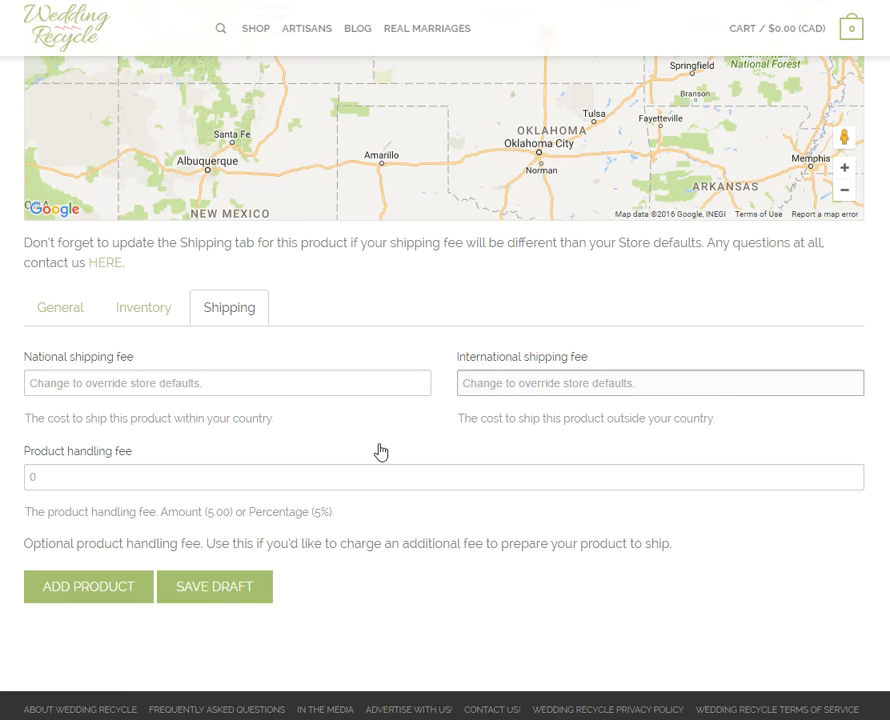
{"action": "left_click", "coordinate": [352, 390]}
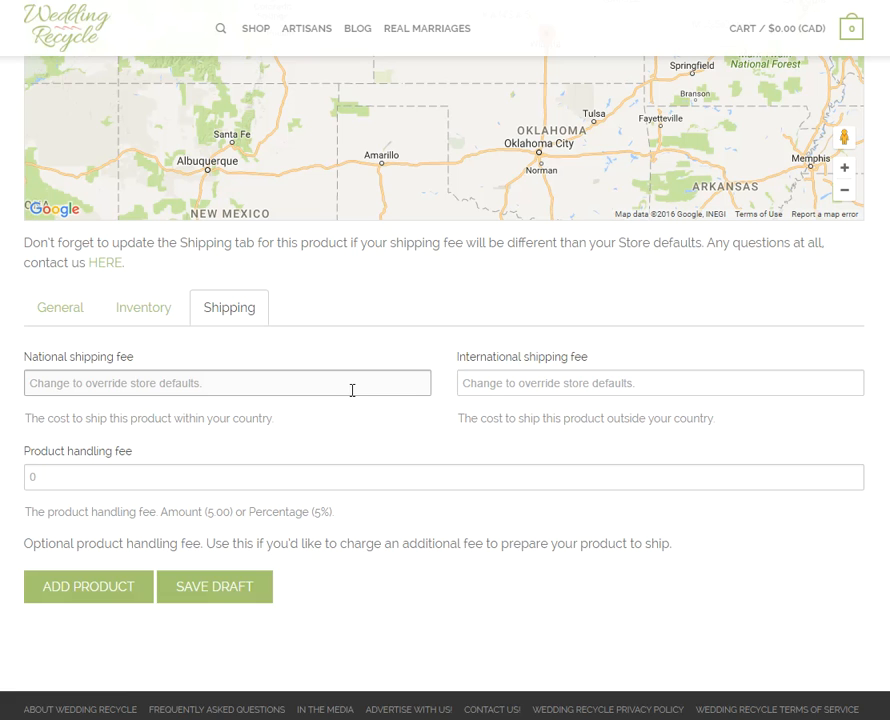